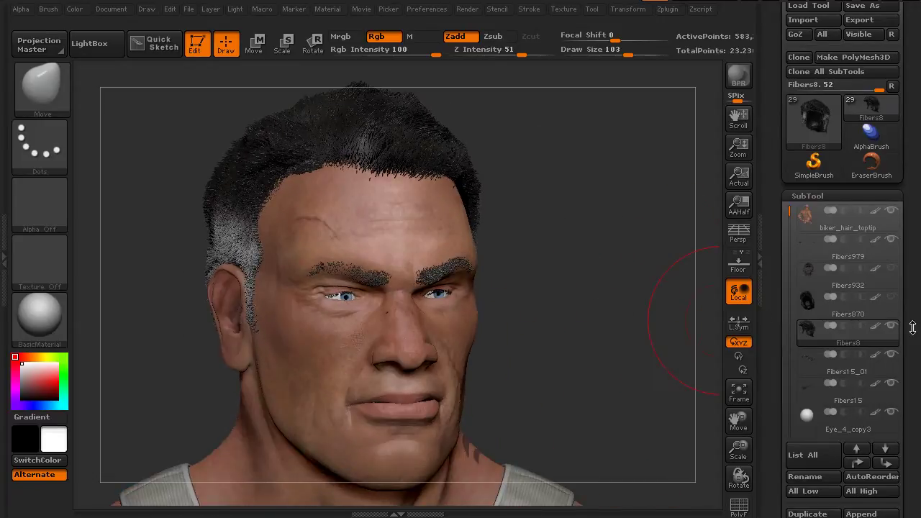
- Examine the hair fibers along the forehead and temple hairline from the front and side of the head
{"action": "left_click", "coordinate": [810, 396]}
{"action": "left_click", "coordinate": [874, 315]}
{"action": "left_click_drag", "start_coordinate": [552, 198], "coordinate": [514, 205]}
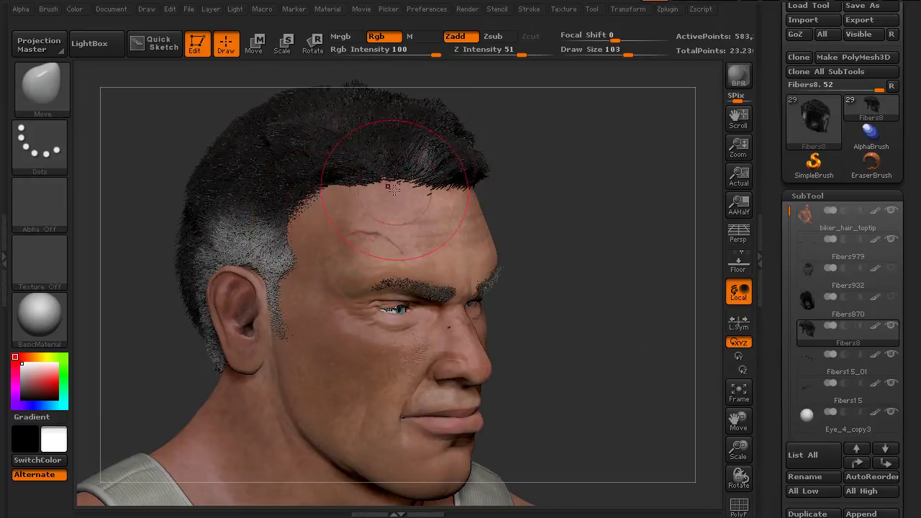
{"action": "mouse_move", "coordinate": [580, 236]}
{"action": "left_mouse_down"}
{"action": "mouse_move", "coordinate": [520, 253]}
{"action": "mouse_move", "coordinate": [600, 241]}
{"action": "mouse_move", "coordinate": [581, 191]}
{"action": "mouse_move", "coordinate": [658, 211]}
{"action": "mouse_move", "coordinate": [616, 206]}
{"action": "mouse_move", "coordinate": [641, 273]}
{"action": "mouse_move", "coordinate": [610, 285]}
{"action": "left_mouse_up"}
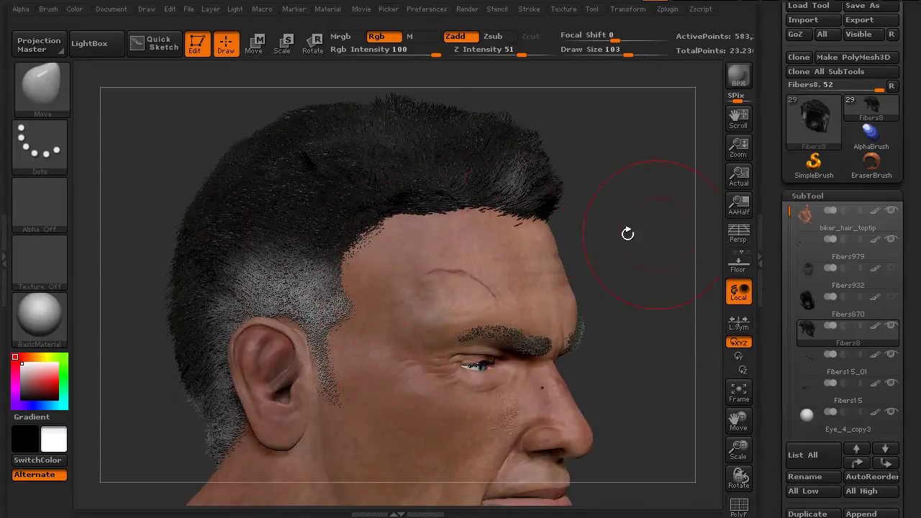
{"action": "left_click_drag", "start_coordinate": [642, 232], "coordinate": [635, 238]}
{"action": "left_click", "coordinate": [59, 100]}
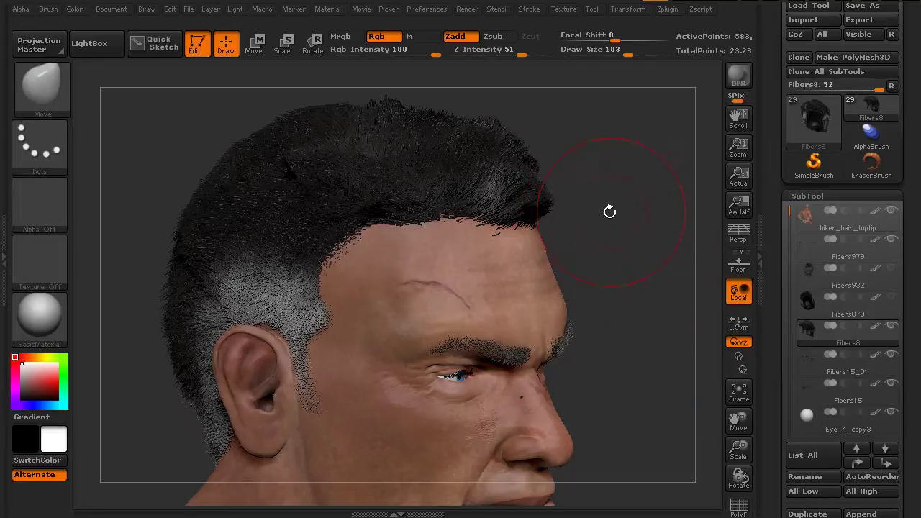
{"action": "mouse_move", "coordinate": [610, 210]}
{"action": "left_mouse_down"}
{"action": "mouse_move", "coordinate": [598, 222]}
{"action": "mouse_move", "coordinate": [619, 221]}
{"action": "left_mouse_up"}
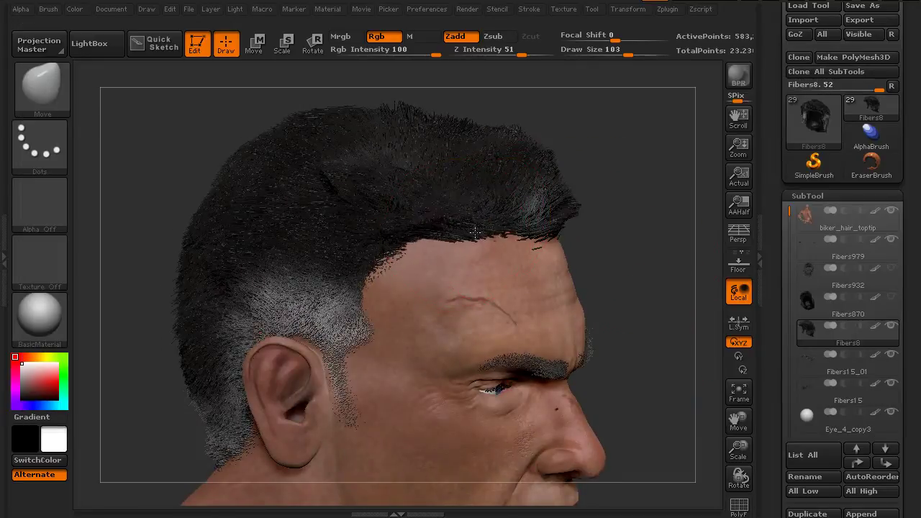
{"action": "key", "text": "ctrl+z"}
{"action": "left_click_drag", "start_coordinate": [561, 209], "coordinate": [564, 209]}
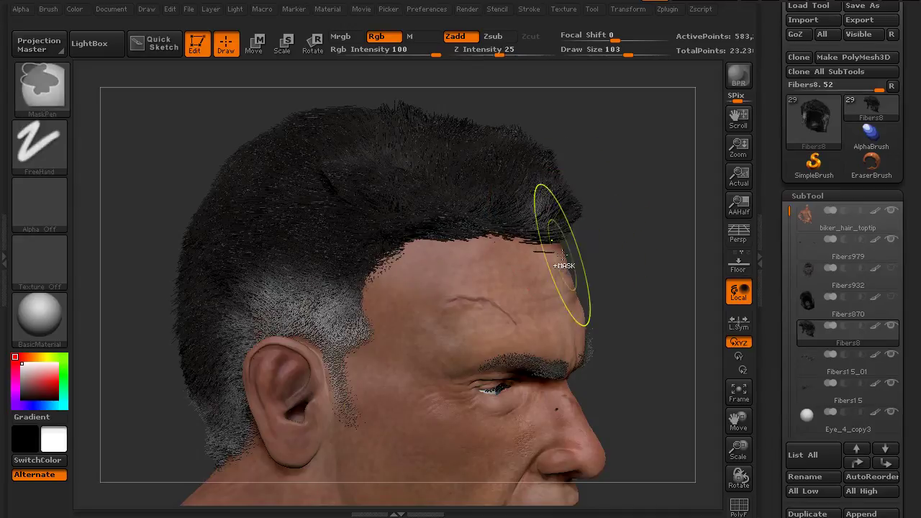
{"action": "left_click_drag", "start_coordinate": [612, 245], "coordinate": [533, 231]}
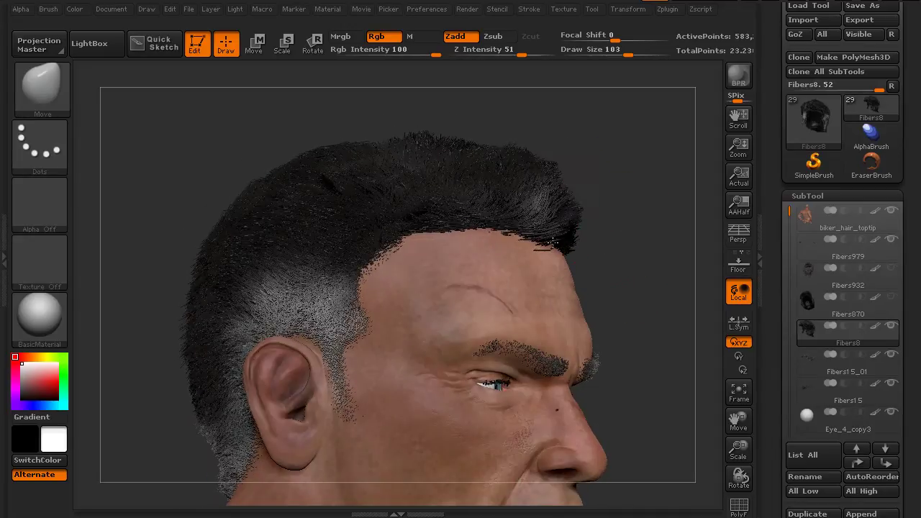
{"action": "mouse_move", "coordinate": [623, 245]}
{"action": "left_mouse_down"}
{"action": "mouse_move", "coordinate": [637, 230]}
{"action": "mouse_move", "coordinate": [651, 252]}
{"action": "left_mouse_up"}
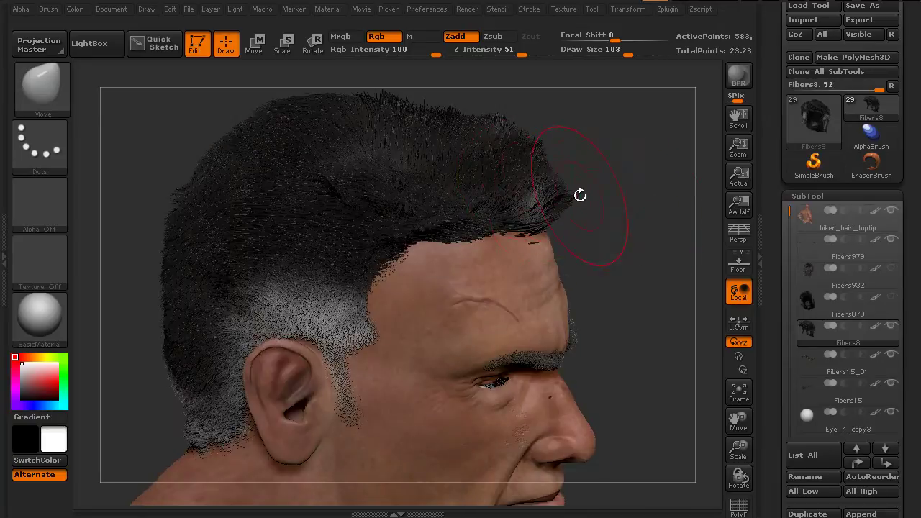
{"action": "mouse_move", "coordinate": [629, 203]}
{"action": "left_mouse_down"}
{"action": "mouse_move", "coordinate": [633, 212]}
{"action": "mouse_move", "coordinate": [631, 199]}
{"action": "mouse_move", "coordinate": [613, 220]}
{"action": "left_mouse_up"}
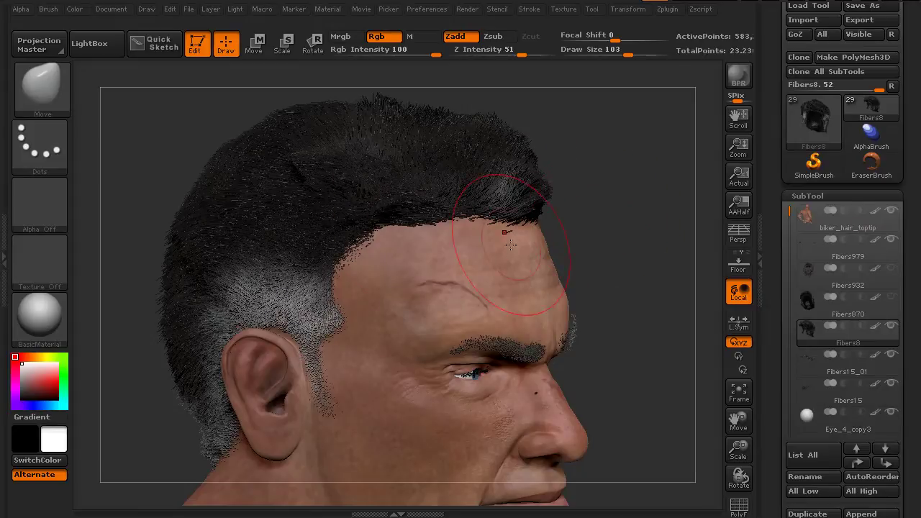
- Try moving the hair fibers with a Transpose Move line across the side of the head, and undo the move
{"action": "left_click", "coordinate": [259, 51]}
{"action": "mouse_move", "coordinate": [705, 216]}
{"action": "left_mouse_down"}
{"action": "mouse_move", "coordinate": [491, 230]}
{"action": "mouse_move", "coordinate": [509, 182]}
{"action": "mouse_move", "coordinate": [517, 225]}
{"action": "left_mouse_up"}
{"action": "key", "text": "ctrl+z"}
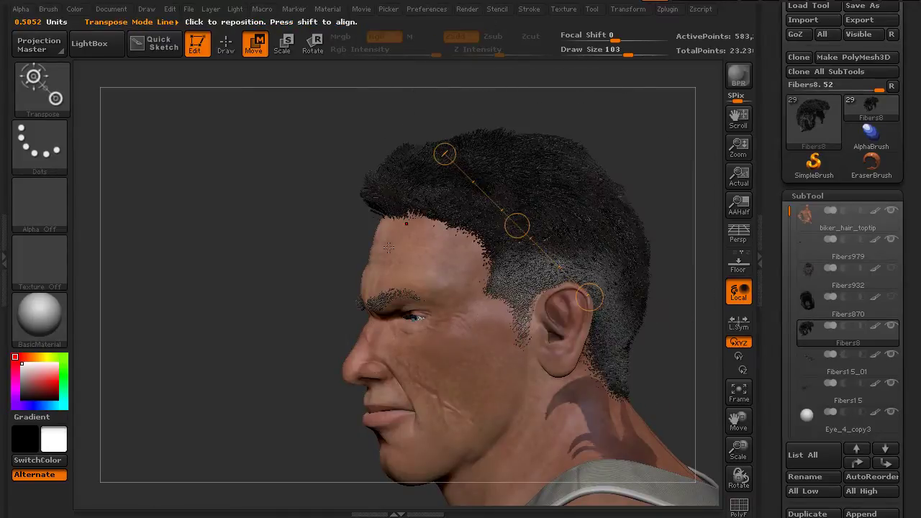
{"action": "left_click_drag", "start_coordinate": [304, 232], "coordinate": [471, 232]}
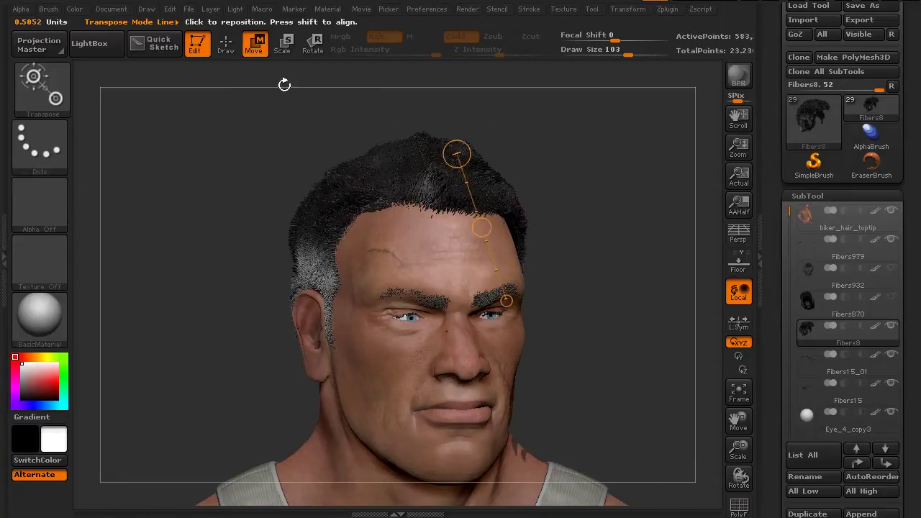
- Return to Draw mode with the Move brush and examine the front hairline up close
{"action": "left_click", "coordinate": [222, 52]}
{"action": "mouse_move", "coordinate": [578, 173]}
{"action": "left_mouse_down", "text": "alt"}
{"action": "mouse_move", "coordinate": [626, 226]}
{"action": "mouse_move", "coordinate": [629, 267]}
{"action": "left_mouse_up", "text": "alt"}
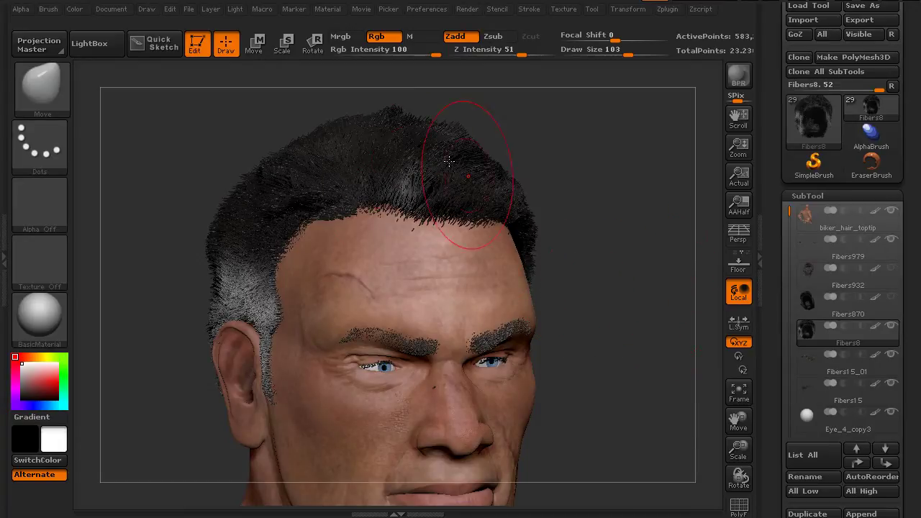
{"action": "left_click_drag", "start_coordinate": [615, 236], "coordinate": [621, 237]}
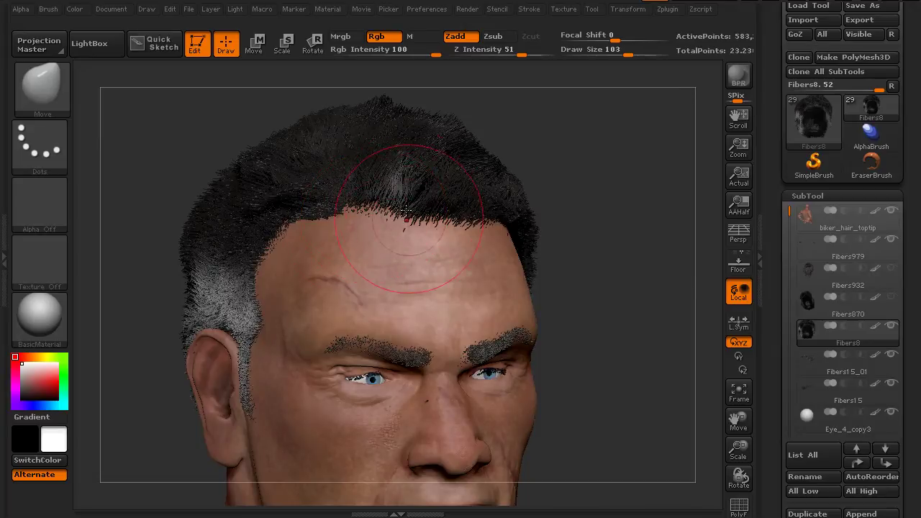
{"action": "mouse_move", "coordinate": [642, 283]}
{"action": "left_mouse_down"}
{"action": "mouse_move", "coordinate": [623, 280]}
{"action": "mouse_move", "coordinate": [629, 274]}
{"action": "mouse_move", "coordinate": [654, 302]}
{"action": "mouse_move", "coordinate": [637, 306]}
{"action": "mouse_move", "coordinate": [627, 287]}
{"action": "left_mouse_up"}
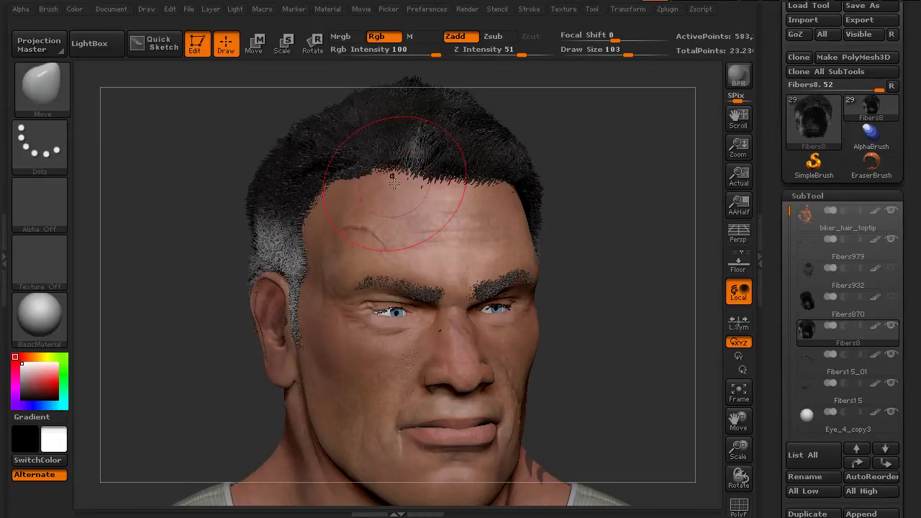
{"action": "left_click_drag", "start_coordinate": [617, 214], "coordinate": [644, 217]}
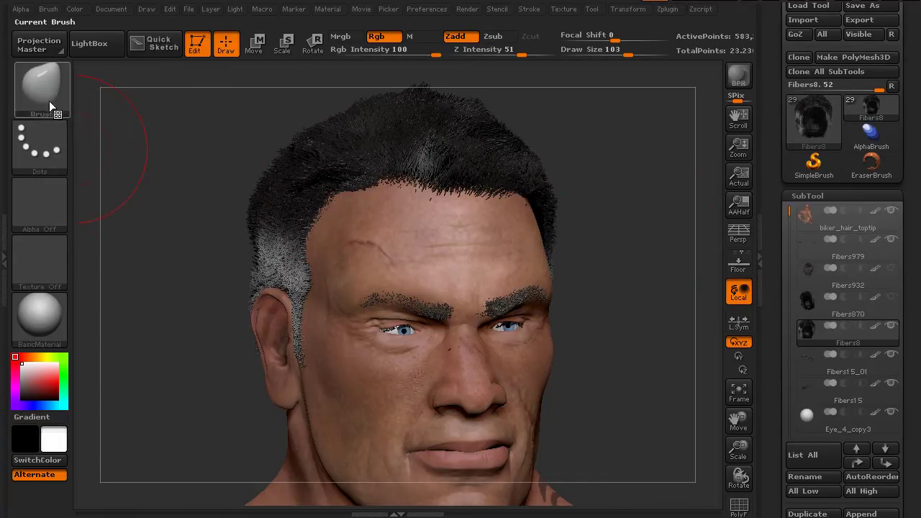
- Switch to Transpose Move and show the Auto Masking settings in the brush options
{"action": "key", "text": "w"}
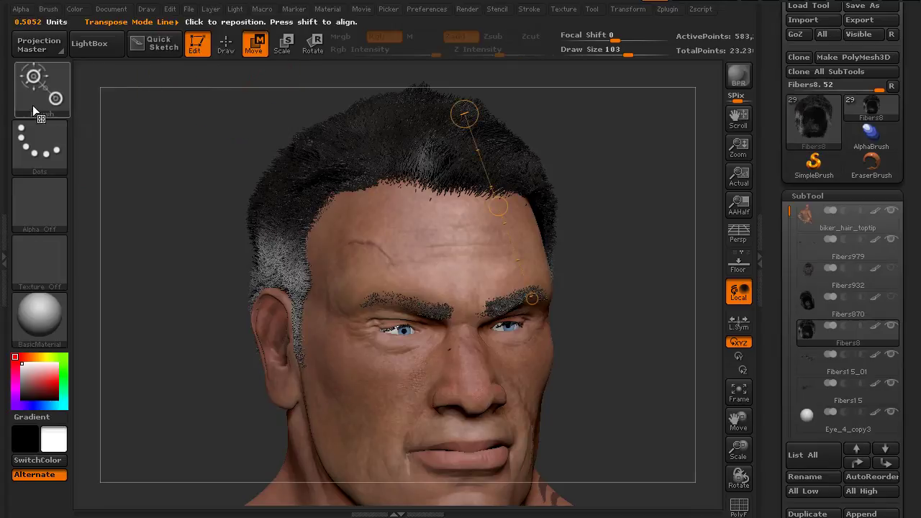
{"action": "left_click", "coordinate": [4, 288]}
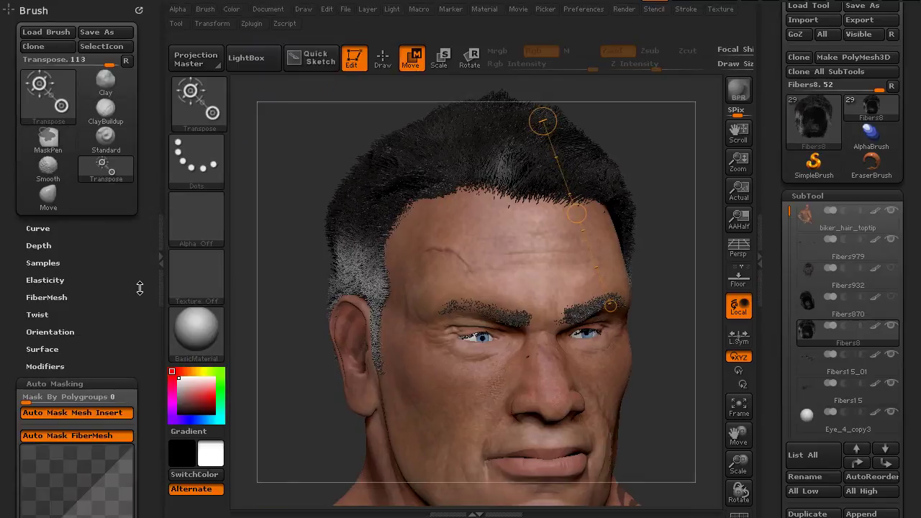
{"action": "scroll", "coordinate": [140, 288], "scroll_direction": "down", "scroll_amount": 2}
{"action": "left_click", "coordinate": [90, 340]}
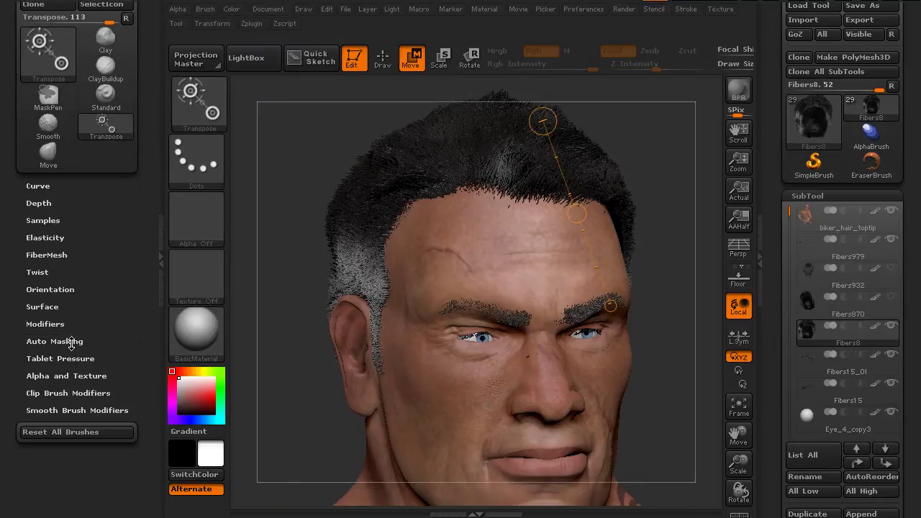
{"action": "left_click", "coordinate": [71, 343]}
{"action": "scroll", "coordinate": [137, 448], "scroll_direction": "up", "scroll_amount": 10}
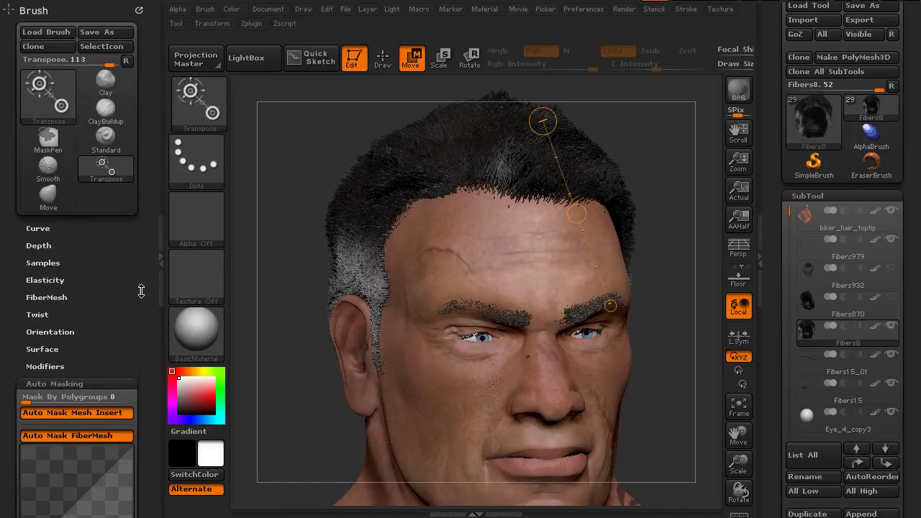
{"action": "scroll", "coordinate": [139, 305], "scroll_direction": "down", "scroll_amount": 10}
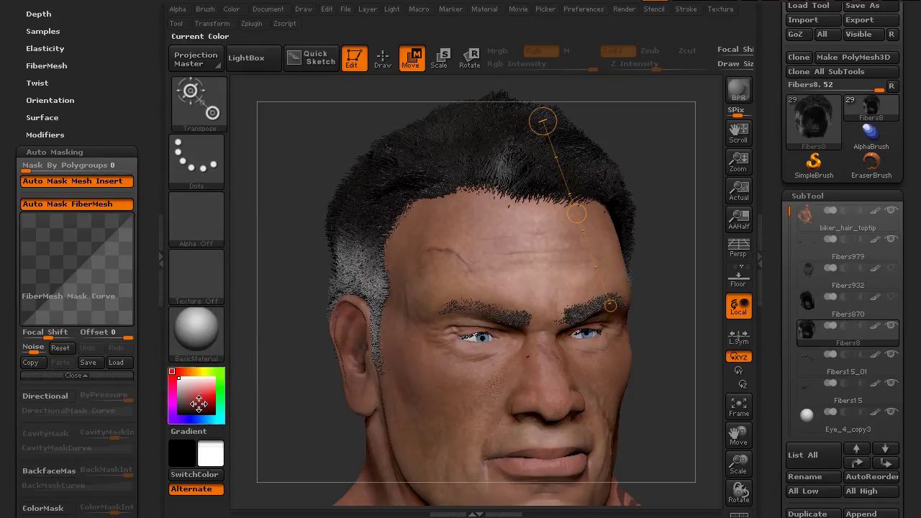
- Try moving the whole hair off the head with Auto Mask FiberMesh disabled, and restore both the hair and the masking
{"action": "left_click", "coordinate": [94, 209]}
{"action": "left_click_drag", "start_coordinate": [309, 140], "coordinate": [308, 247]}
{"action": "left_click_drag", "start_coordinate": [393, 211], "coordinate": [247, 248], "text": "alt"}
{"action": "left_click_drag", "start_coordinate": [447, 199], "coordinate": [500, 343]}
{"action": "left_click_drag", "start_coordinate": [474, 270], "coordinate": [612, 224]}
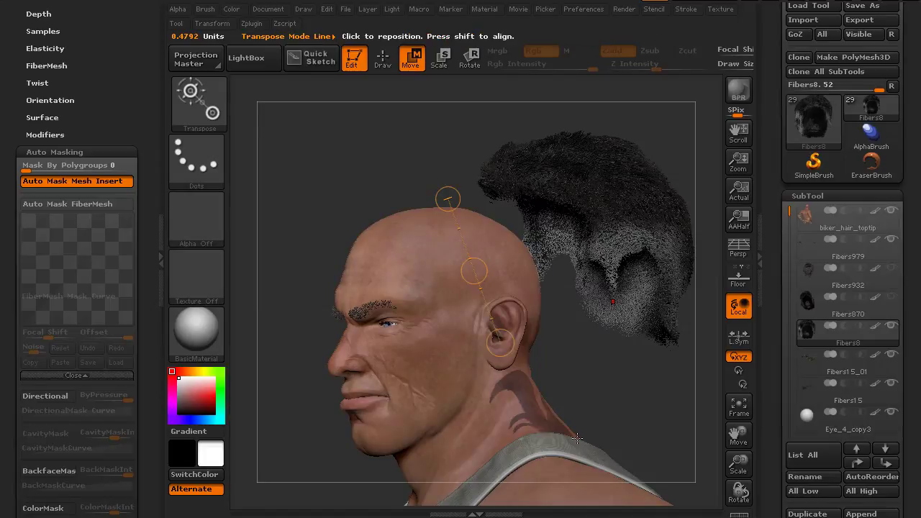
{"action": "key", "text": "ctrl+z"}
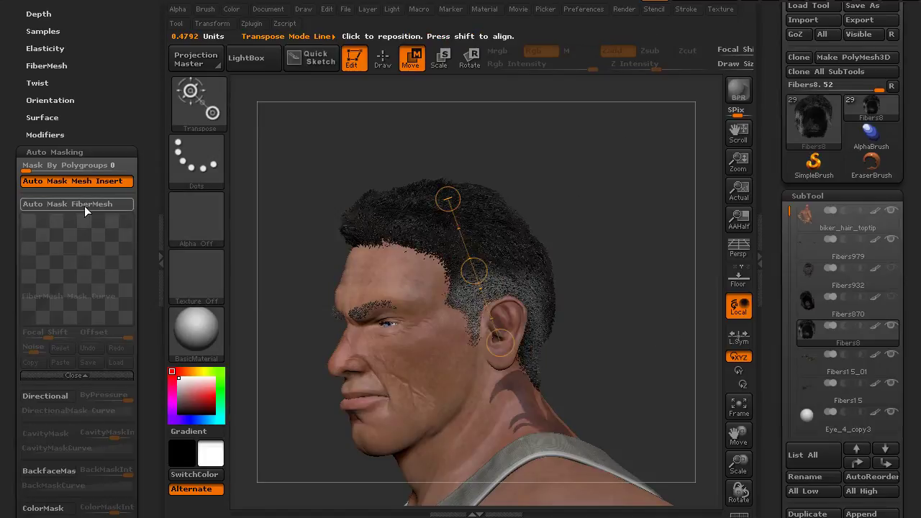
{"action": "left_click", "coordinate": [55, 203]}
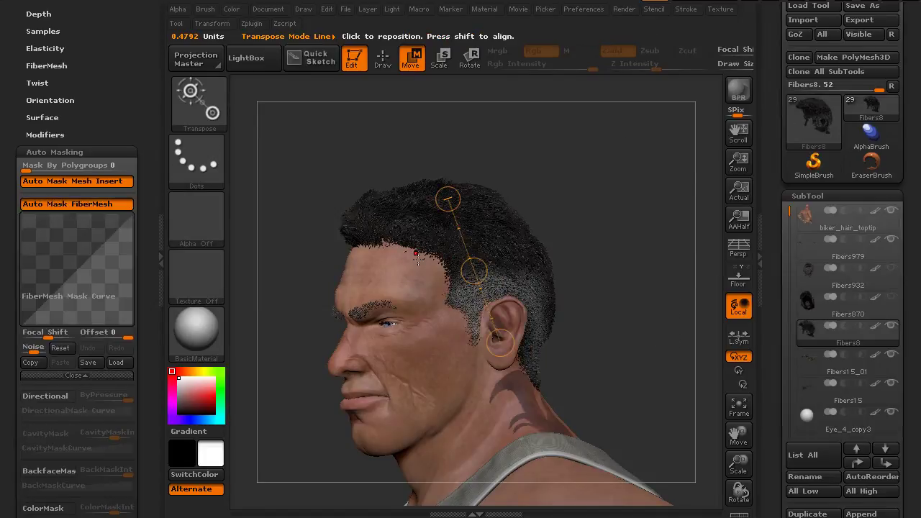
- Select the Move sculpting brush and show its Auto Masking settings
{"action": "left_click_drag", "start_coordinate": [460, 110], "coordinate": [461, 179]}
{"action": "left_click", "coordinate": [218, 106]}
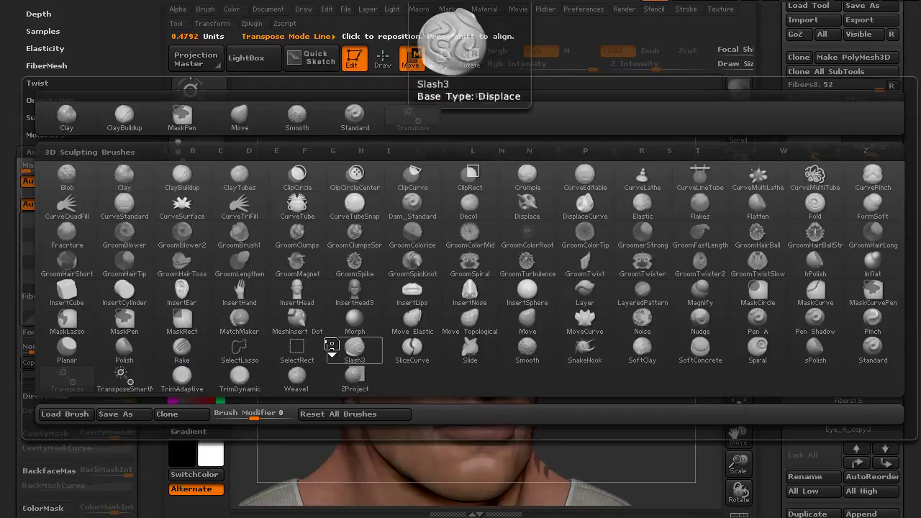
{"action": "left_click", "coordinate": [520, 332]}
{"action": "mouse_move", "coordinate": [596, 215]}
{"action": "left_mouse_down"}
{"action": "mouse_move", "coordinate": [606, 211]}
{"action": "mouse_move", "coordinate": [274, 226]}
{"action": "left_mouse_up"}
{"action": "left_click_drag", "start_coordinate": [150, 75], "coordinate": [169, 339]}
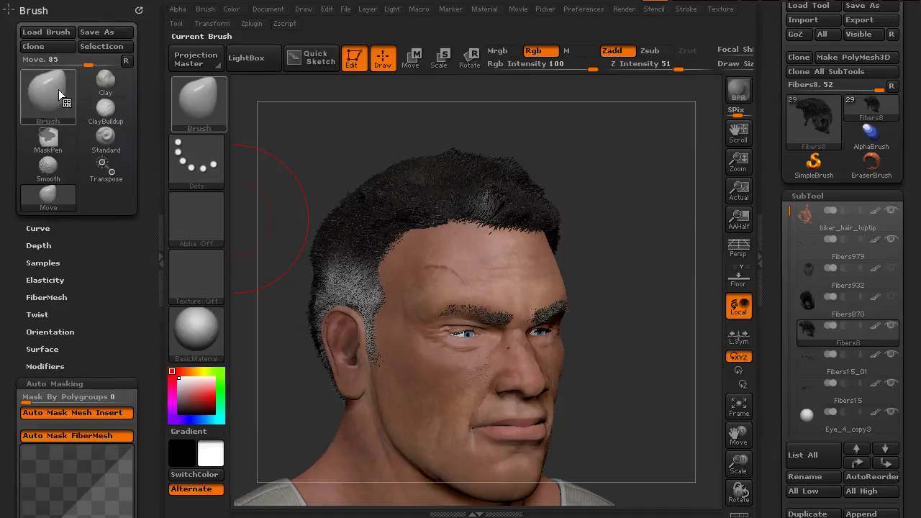
{"action": "mouse_move", "coordinate": [140, 272]}
{"action": "left_mouse_down"}
{"action": "mouse_move", "coordinate": [154, 133]}
{"action": "mouse_move", "coordinate": [157, 156]}
{"action": "left_mouse_up"}
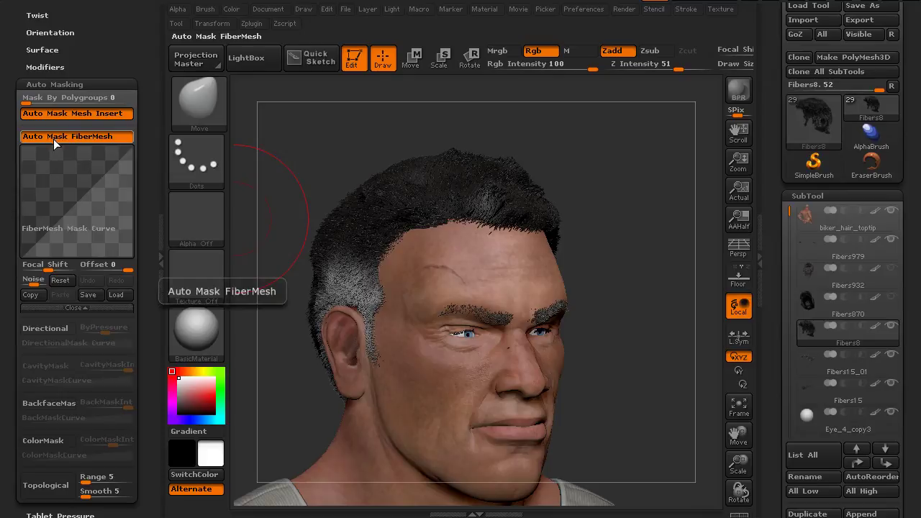
- Try pulling the hair above the forehead with the Move brush while Auto Mask FiberMesh is on
{"action": "mouse_move", "coordinate": [634, 181]}
{"action": "left_mouse_down"}
{"action": "mouse_move", "coordinate": [650, 189]}
{"action": "mouse_move", "coordinate": [641, 193]}
{"action": "left_mouse_up"}
{"action": "left_click_drag", "start_coordinate": [436, 213], "coordinate": [394, 177]}
{"action": "key", "text": "ctrl"}
{"action": "mouse_move", "coordinate": [599, 208]}
{"action": "left_mouse_down"}
{"action": "mouse_move", "coordinate": [645, 214]}
{"action": "mouse_move", "coordinate": [646, 225]}
{"action": "left_mouse_up"}
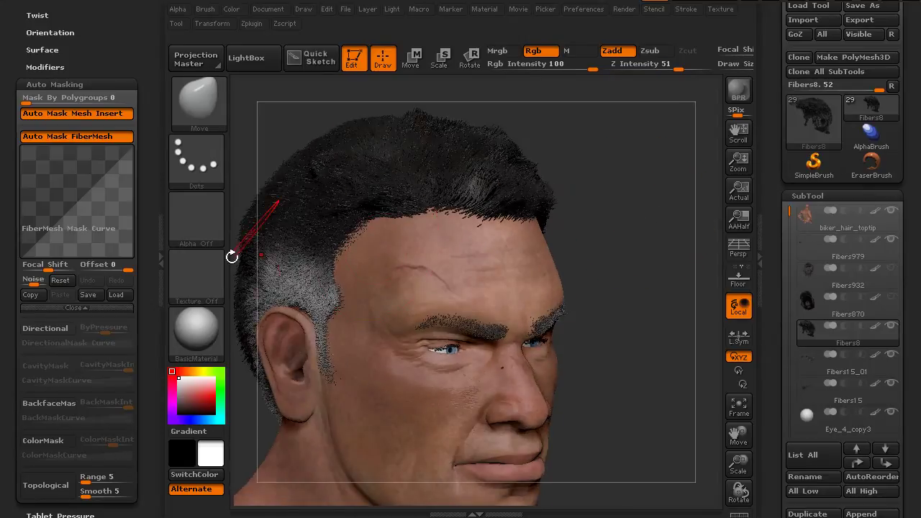
- Turn off Auto Mask FiberMesh for the Move brush and shift the hairline above the character's right temple
{"action": "left_click", "coordinate": [79, 136]}
{"action": "mouse_move", "coordinate": [663, 237]}
{"action": "left_mouse_down"}
{"action": "mouse_move", "coordinate": [654, 257]}
{"action": "mouse_move", "coordinate": [585, 269]}
{"action": "mouse_move", "coordinate": [602, 273]}
{"action": "mouse_move", "coordinate": [578, 282]}
{"action": "mouse_move", "coordinate": [425, 303]}
{"action": "mouse_move", "coordinate": [410, 262]}
{"action": "mouse_move", "coordinate": [422, 226]}
{"action": "left_mouse_up"}
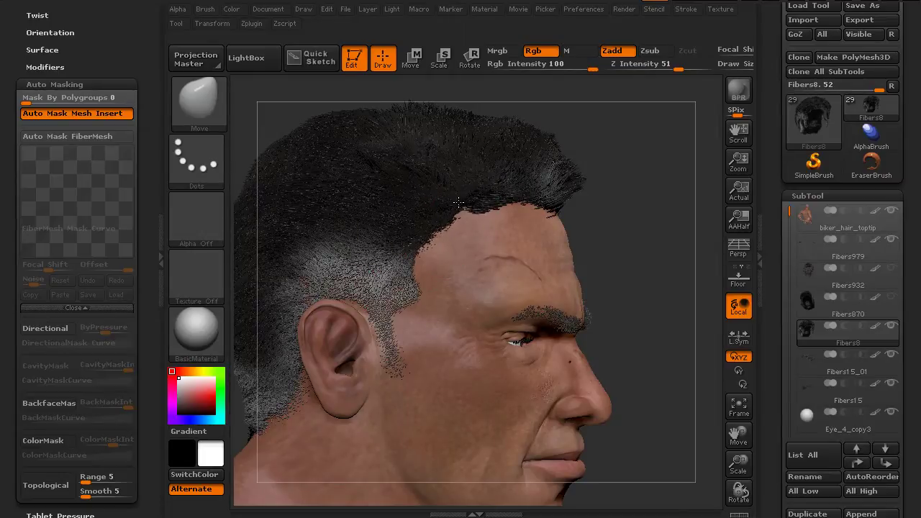
{"action": "left_click_drag", "start_coordinate": [678, 263], "coordinate": [626, 253]}
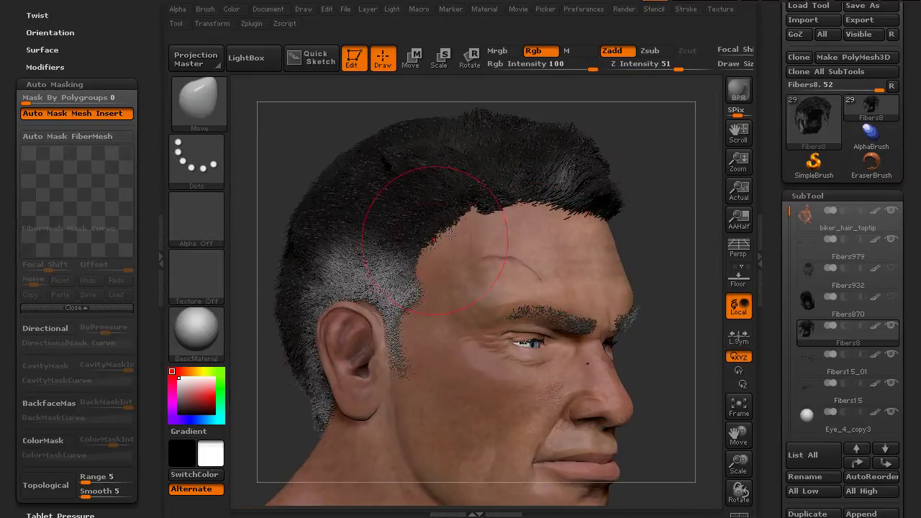
- Push the hair forward along the hairline at the character's left temple with the Move brush
{"action": "mouse_move", "coordinate": [635, 215]}
{"action": "left_mouse_down"}
{"action": "mouse_move", "coordinate": [308, 199]}
{"action": "mouse_move", "coordinate": [365, 217]}
{"action": "left_mouse_up"}
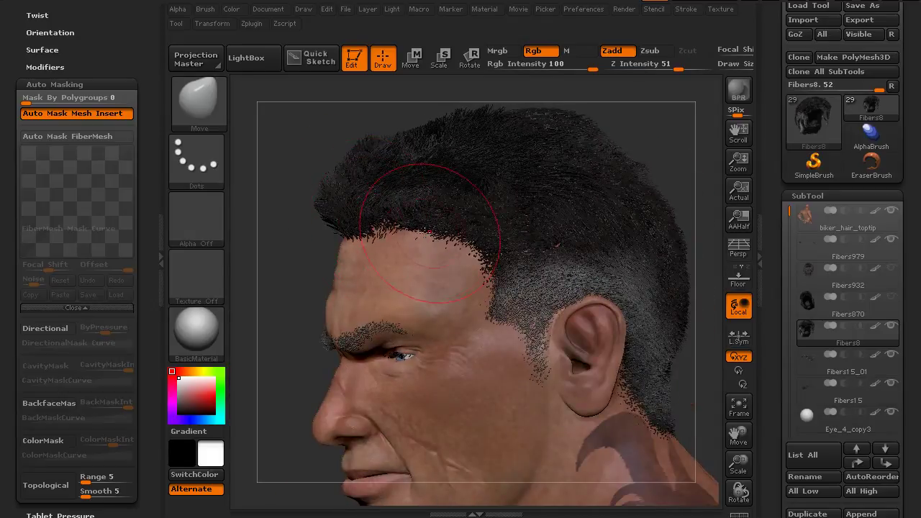
{"action": "left_click_drag", "start_coordinate": [490, 275], "coordinate": [468, 268]}
{"action": "left_click_drag", "start_coordinate": [332, 259], "coordinate": [302, 257]}
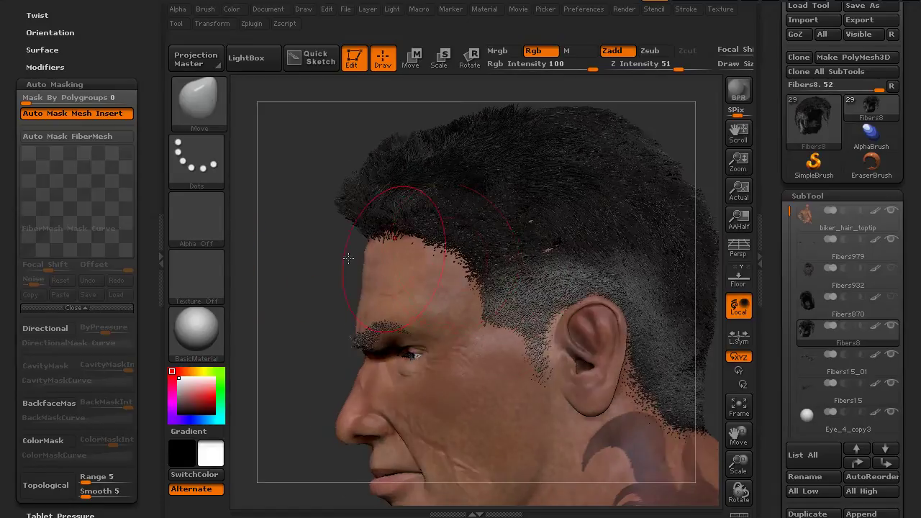
{"action": "left_click_drag", "start_coordinate": [489, 264], "coordinate": [472, 254]}
{"action": "mouse_move", "coordinate": [343, 274]}
{"action": "left_mouse_down"}
{"action": "mouse_move", "coordinate": [312, 267]}
{"action": "mouse_move", "coordinate": [476, 258]}
{"action": "left_mouse_up"}
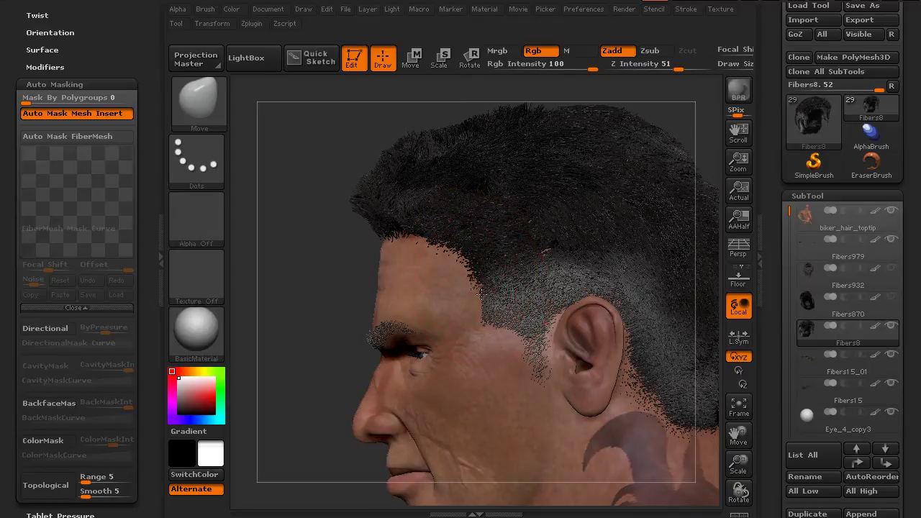
- Lower the Move brush's Z Intensity to 20 and gently adjust the hairline at the character's right temple
{"action": "left_click_drag", "start_coordinate": [327, 298], "coordinate": [637, 93]}
{"action": "left_click_drag", "start_coordinate": [676, 69], "coordinate": [651, 70]}
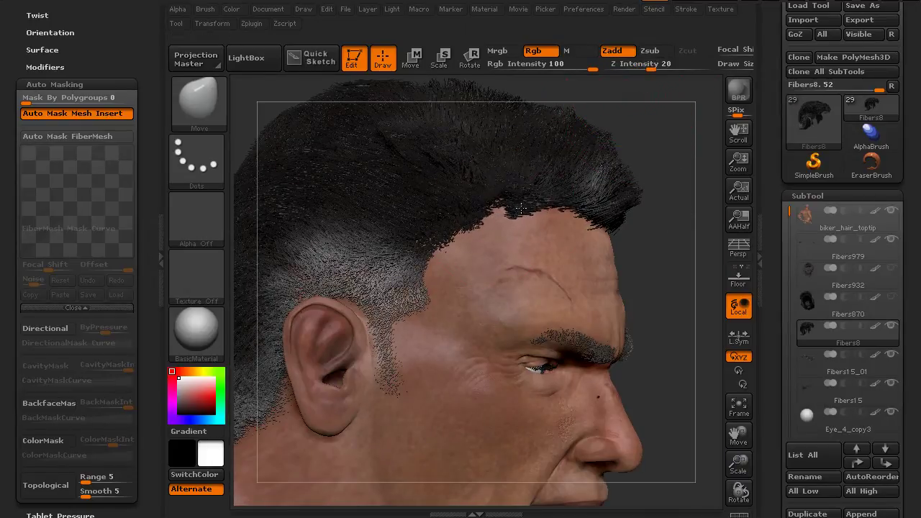
{"action": "left_click_drag", "start_coordinate": [652, 214], "coordinate": [643, 255]}
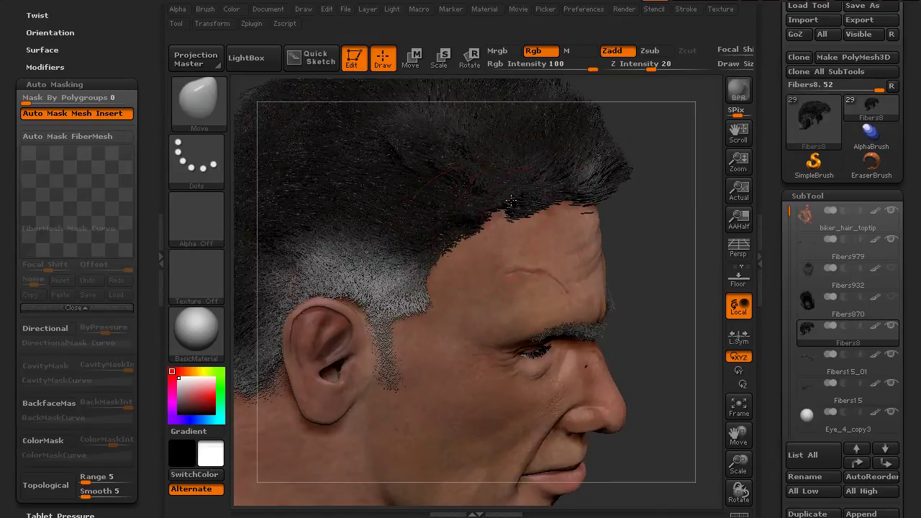
{"action": "left_click_drag", "start_coordinate": [422, 295], "coordinate": [416, 311]}
{"action": "left_click_drag", "start_coordinate": [667, 261], "coordinate": [621, 247]}
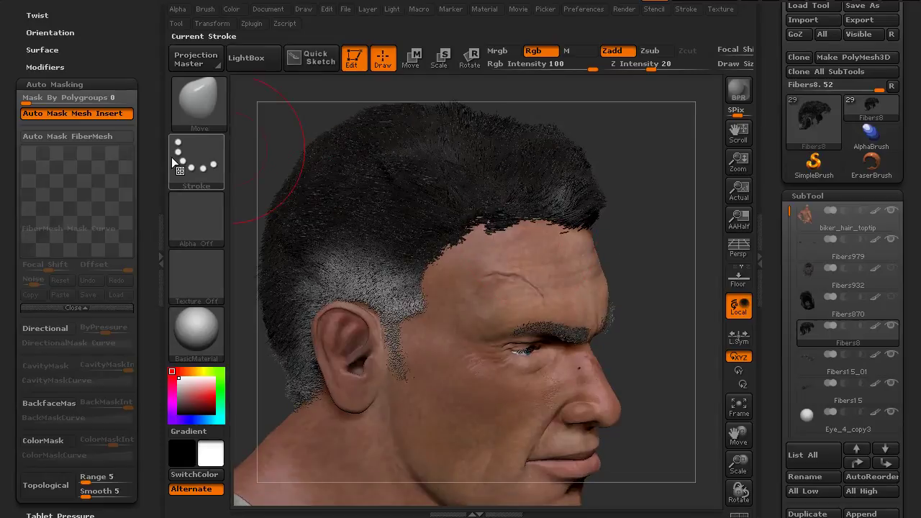
{"action": "mouse_move", "coordinate": [658, 211]}
{"action": "left_mouse_down"}
{"action": "mouse_move", "coordinate": [624, 197]}
{"action": "mouse_move", "coordinate": [604, 235]}
{"action": "left_mouse_up"}
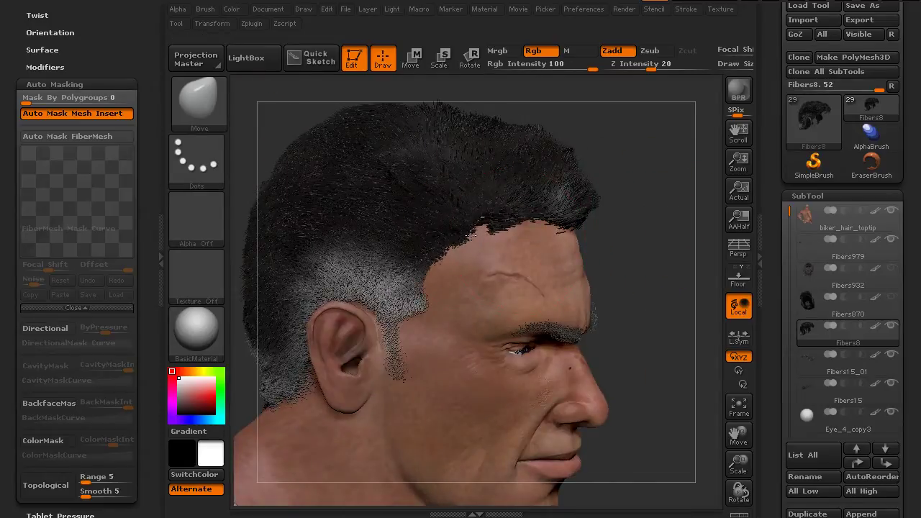
- Turn Auto Mask FiberMesh back on and switch to the GroomBrush1 brush
{"action": "left_click_drag", "start_coordinate": [503, 223], "coordinate": [588, 232]}
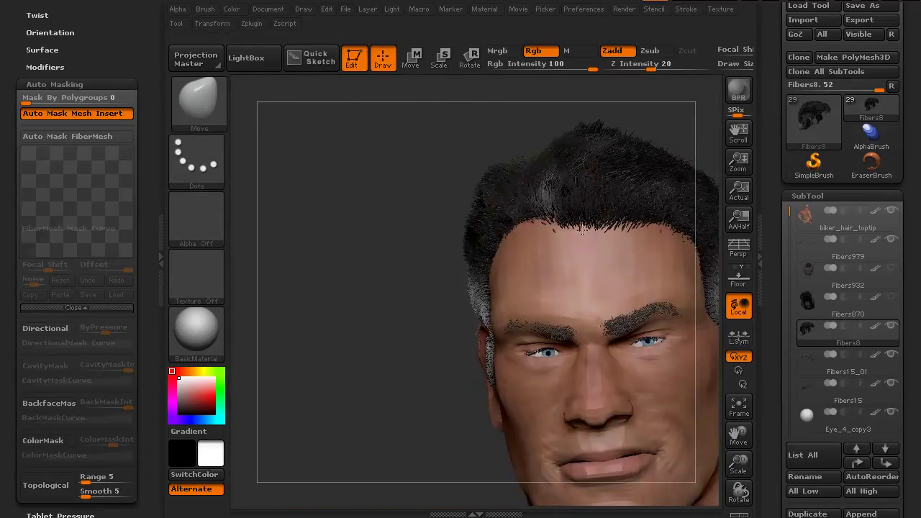
{"action": "left_click_drag", "start_coordinate": [338, 245], "coordinate": [357, 243]}
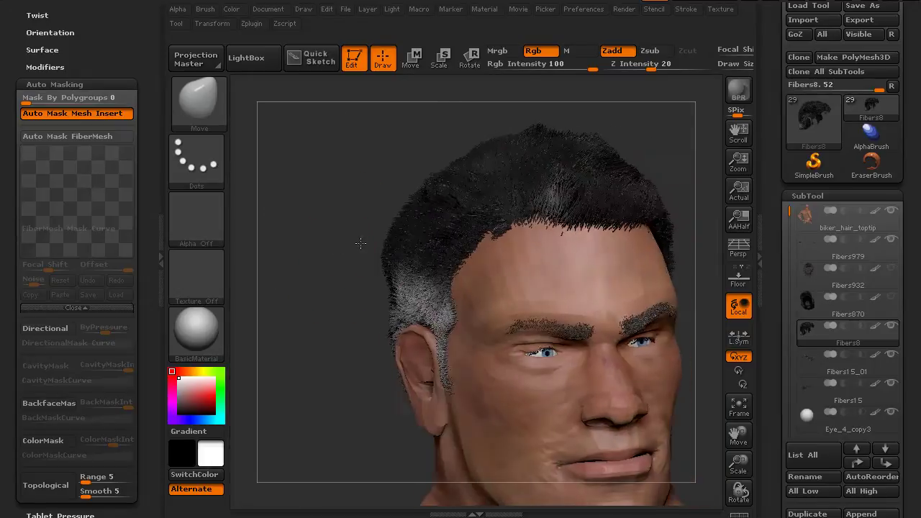
{"action": "left_click", "coordinate": [92, 137]}
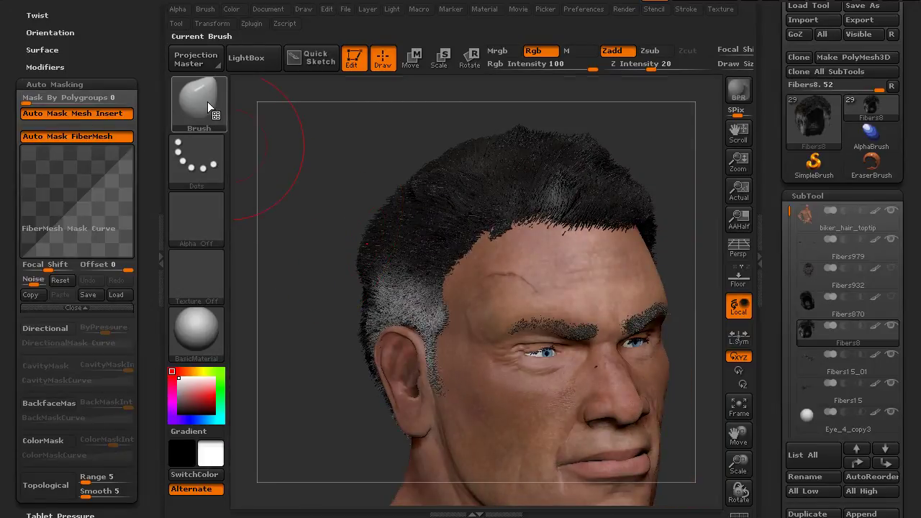
{"action": "left_click", "coordinate": [207, 102]}
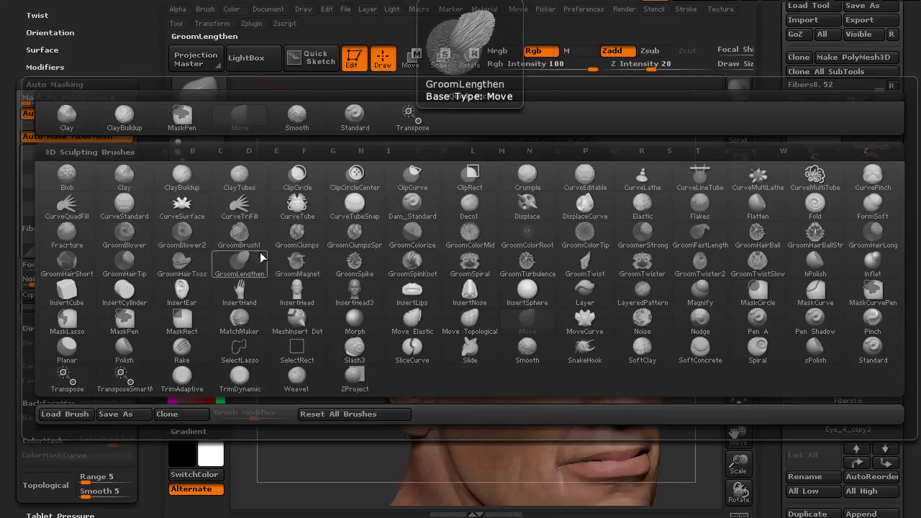
{"action": "left_click", "coordinate": [240, 236]}
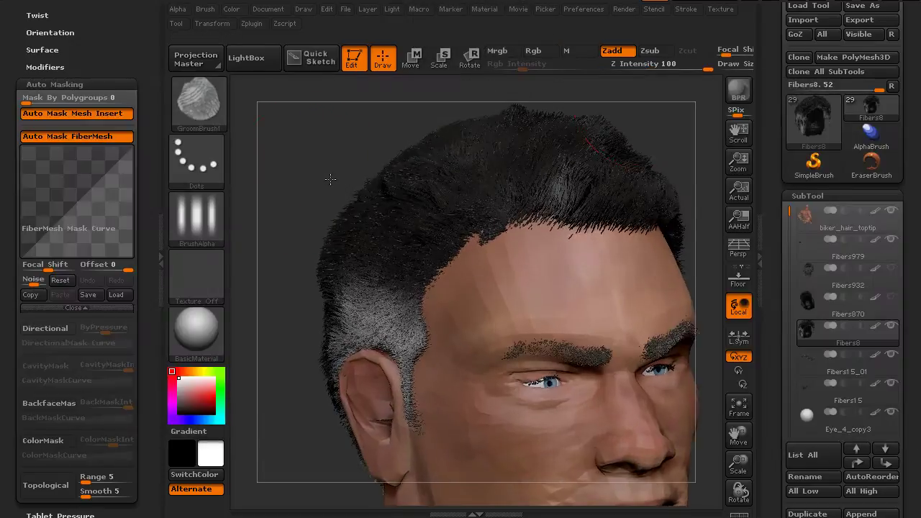
- Set the groom brush's Z Intensity to 54, reduce its Draw Size, and comb the hairline above the character's right temple
{"action": "mouse_move", "coordinate": [679, 66]}
{"action": "left_mouse_down"}
{"action": "mouse_move", "coordinate": [689, 66]}
{"action": "mouse_move", "coordinate": [636, 69]}
{"action": "left_mouse_up"}
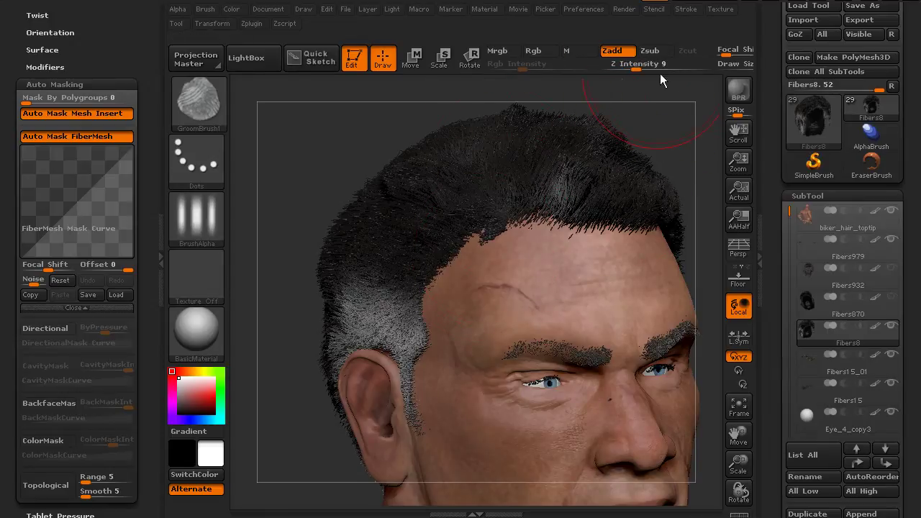
{"action": "mouse_move", "coordinate": [636, 65]}
{"action": "left_mouse_down"}
{"action": "mouse_move", "coordinate": [620, 65]}
{"action": "mouse_move", "coordinate": [680, 65]}
{"action": "left_mouse_up"}
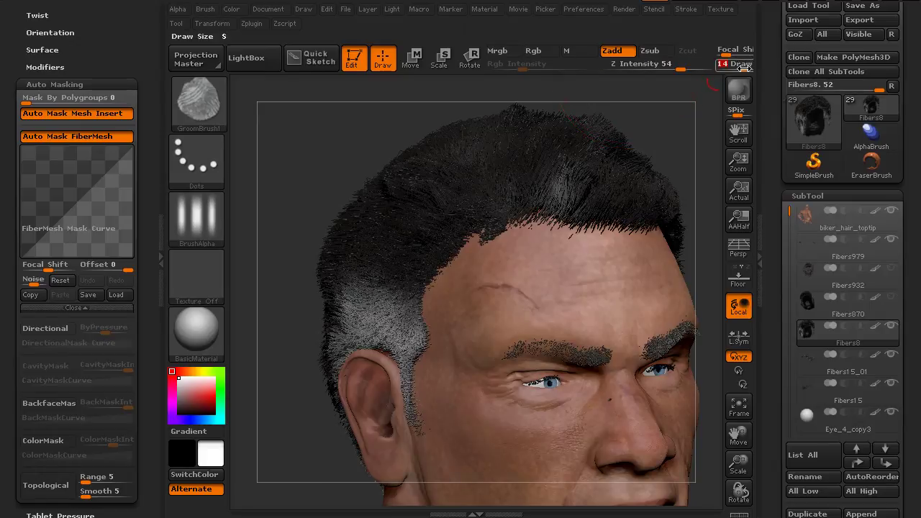
{"action": "mouse_move", "coordinate": [481, 243]}
{"action": "left_mouse_down"}
{"action": "mouse_move", "coordinate": [476, 251]}
{"action": "mouse_move", "coordinate": [466, 222]}
{"action": "left_mouse_up"}
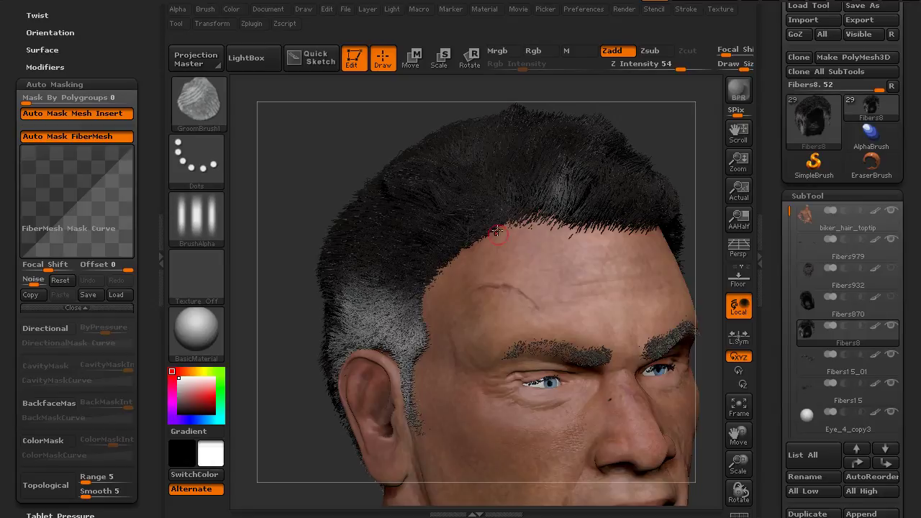
- Comb the hair along the forehead and the character's left temple with GroomBrush1
{"action": "left_click_drag", "start_coordinate": [298, 184], "coordinate": [510, 236]}
{"action": "left_click_drag", "start_coordinate": [651, 153], "coordinate": [615, 214]}
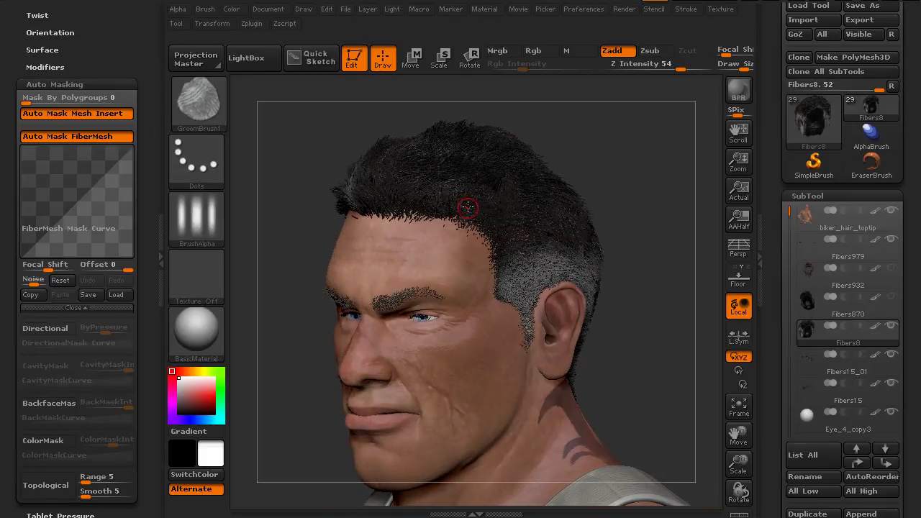
{"action": "left_click_drag", "start_coordinate": [615, 215], "coordinate": [356, 213]}
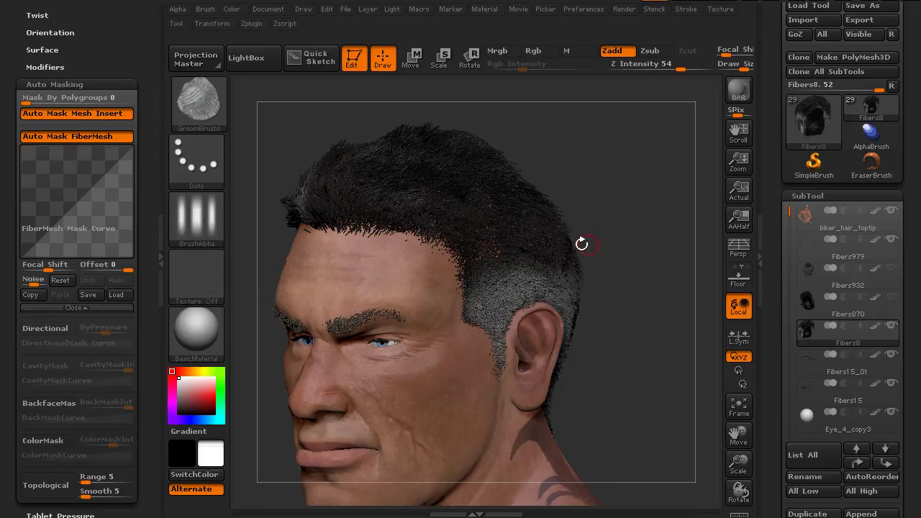
{"action": "left_click_drag", "start_coordinate": [596, 245], "coordinate": [657, 220]}
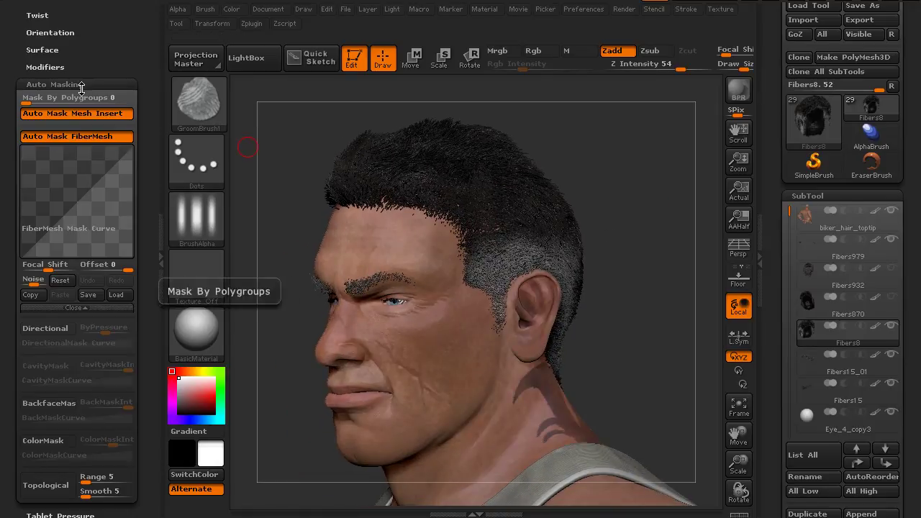
{"action": "left_click_drag", "start_coordinate": [86, 81], "coordinate": [117, 182]}
{"action": "left_click_drag", "start_coordinate": [122, 243], "coordinate": [127, 140]}
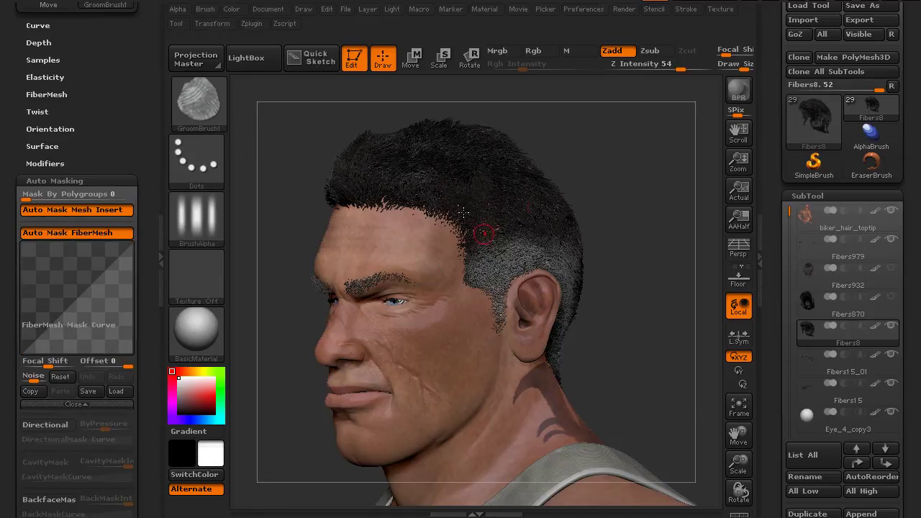
{"action": "left_click_drag", "start_coordinate": [627, 187], "coordinate": [653, 263]}
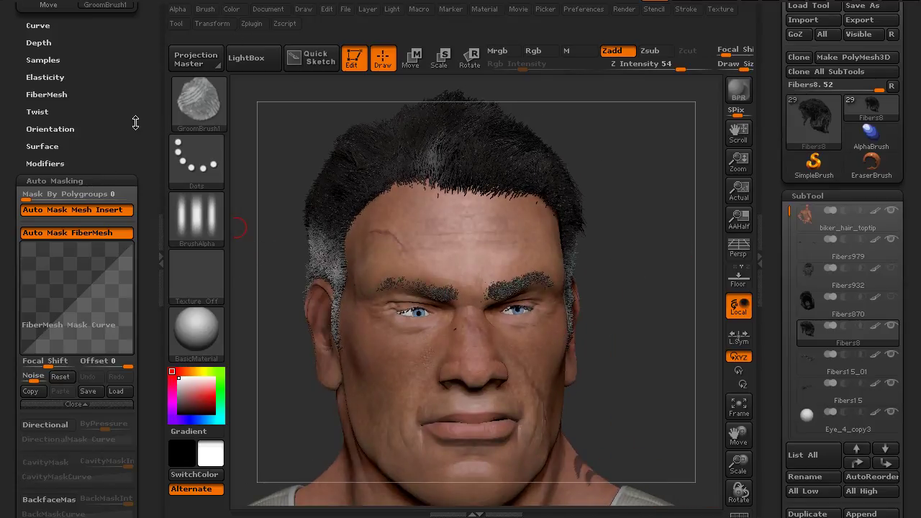
{"action": "left_click_drag", "start_coordinate": [131, 139], "coordinate": [134, 265]}
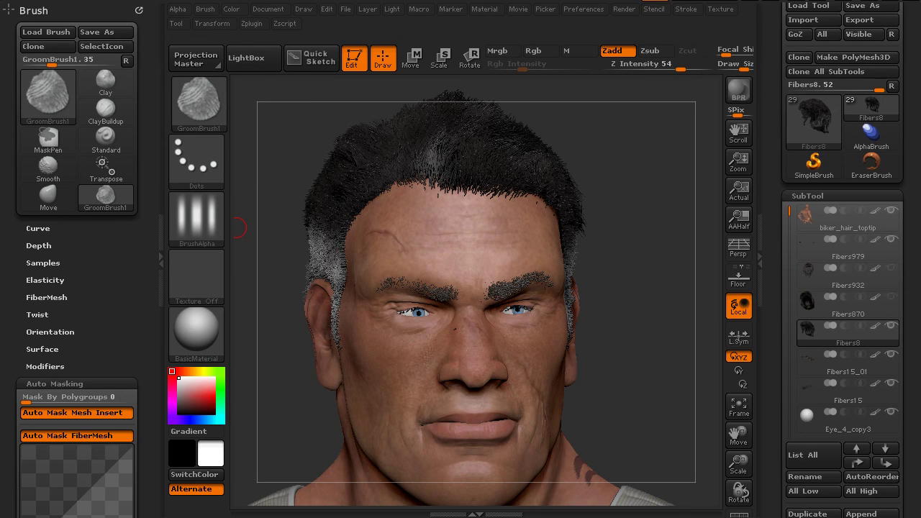